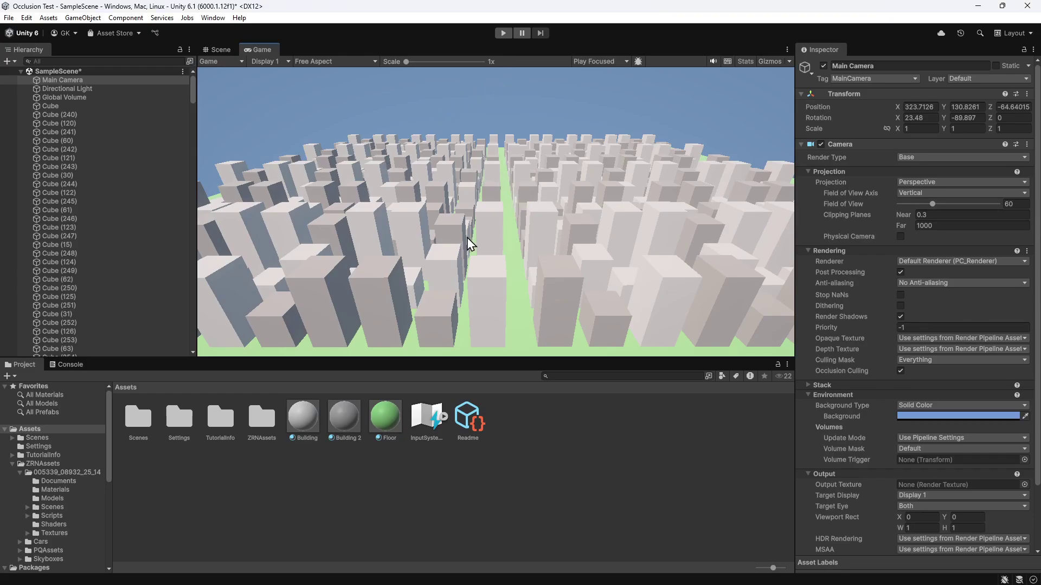
Step: Show the rendering statistics over the game view, run the scene and pause it to read the unoptimized performance figures
click(744, 61)
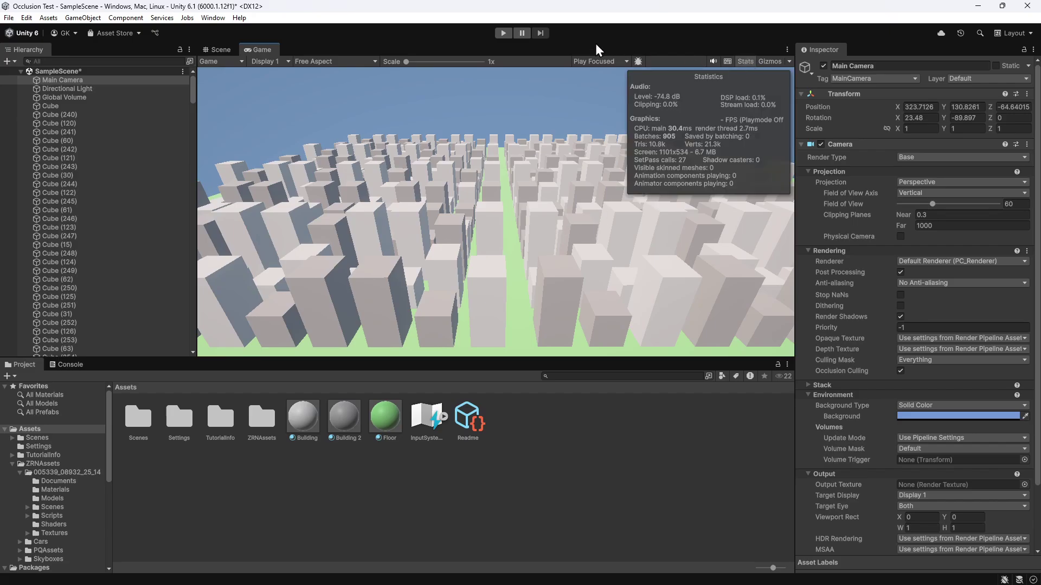
click(503, 34)
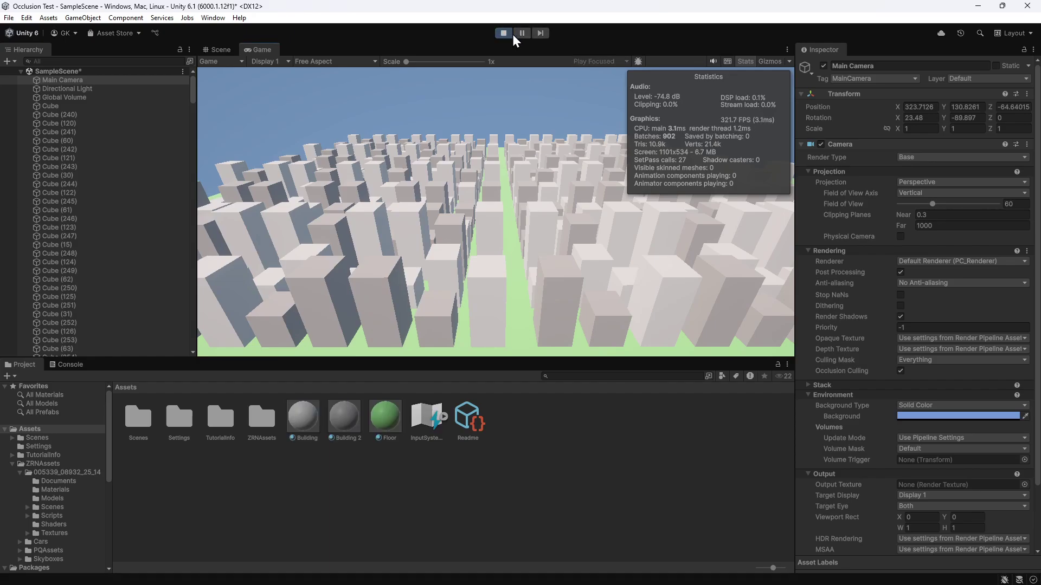
click(523, 34)
Step: Check the Main Camera's view frustum, adjust its transform while watching the game statistics, and exit play mode
click(217, 50)
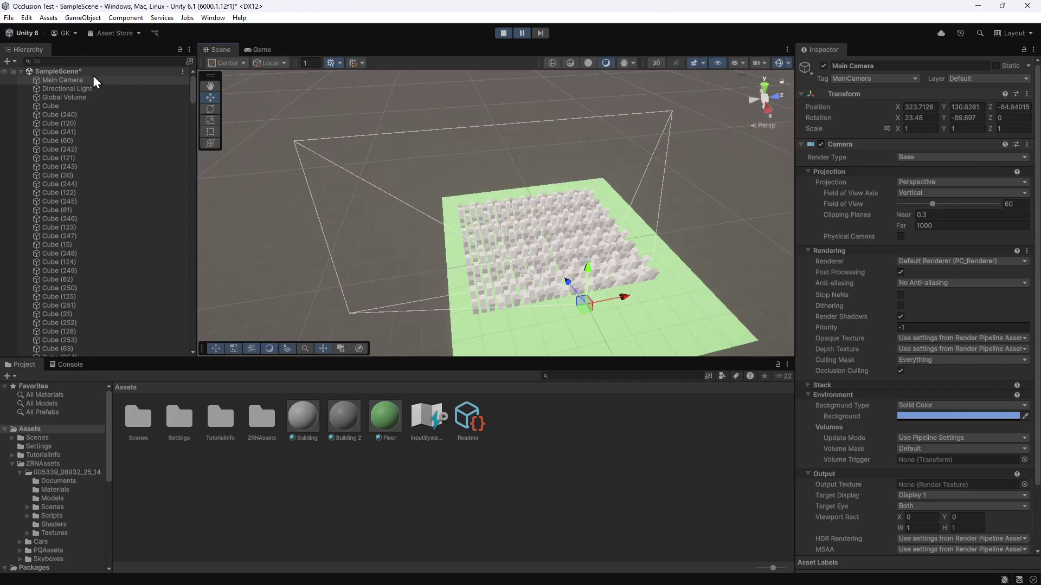
click(76, 80)
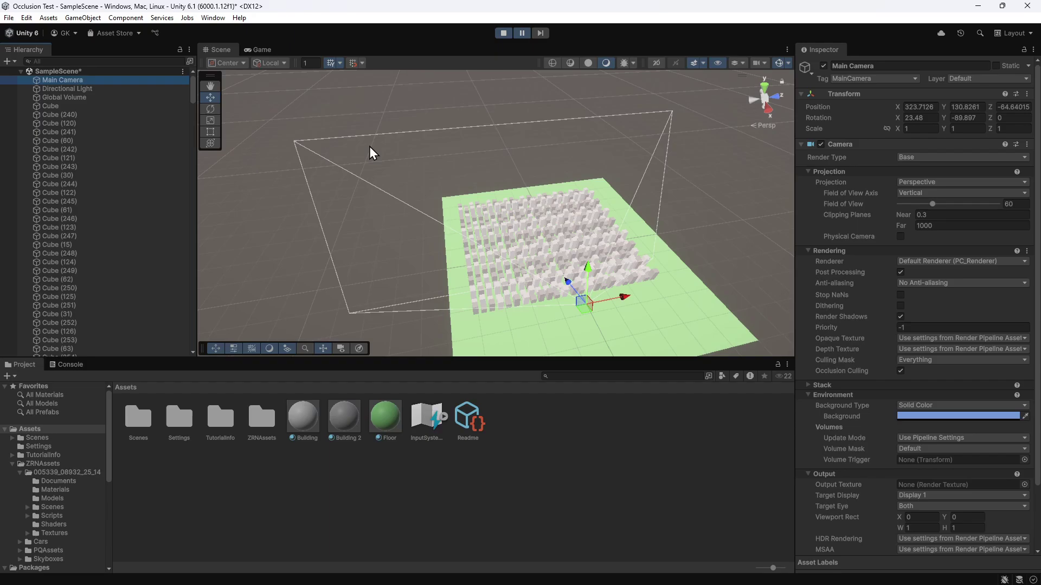
click(261, 52)
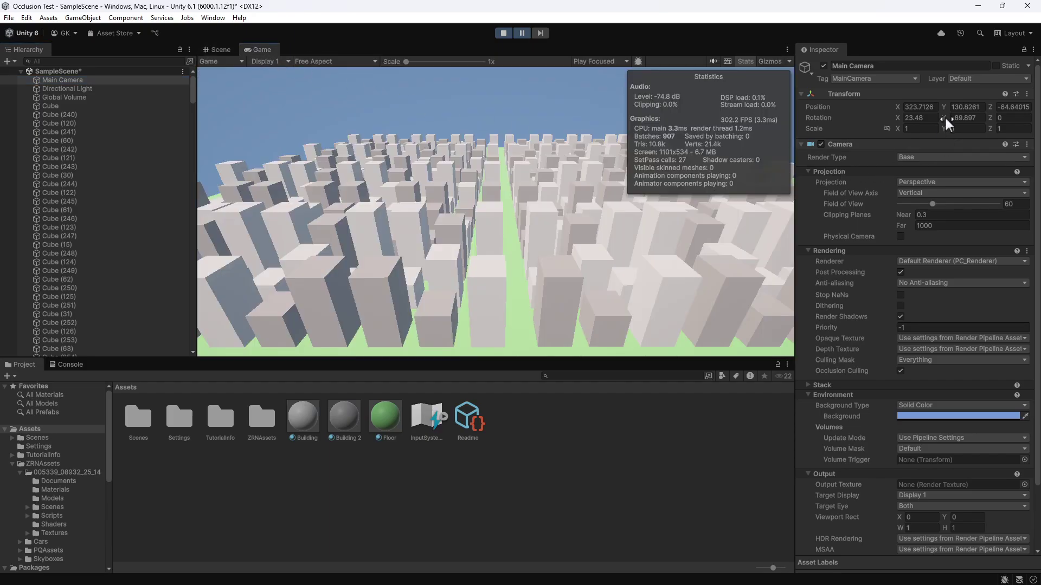
drag(944, 112, 431, 60)
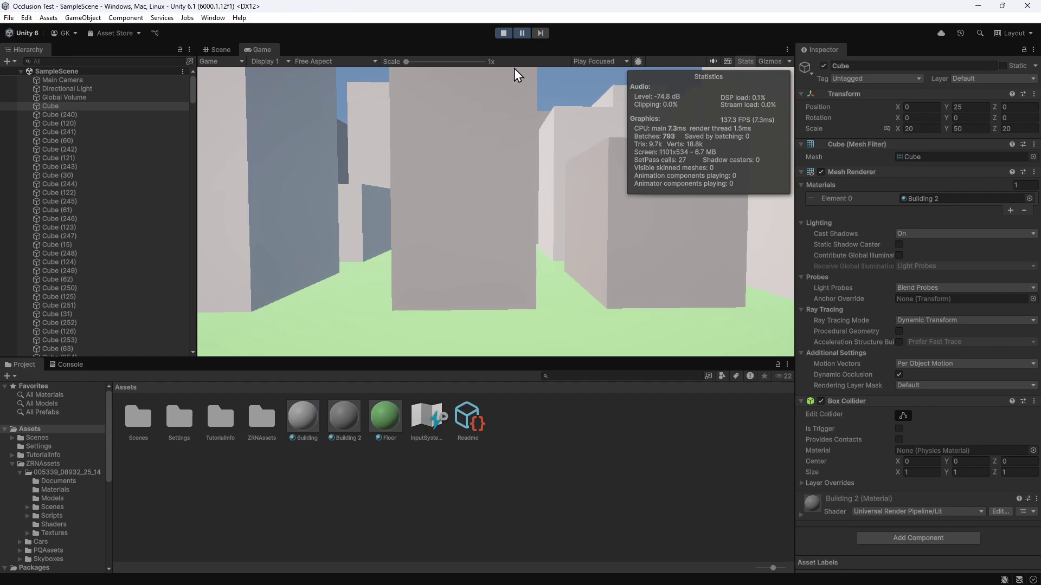
click(503, 34)
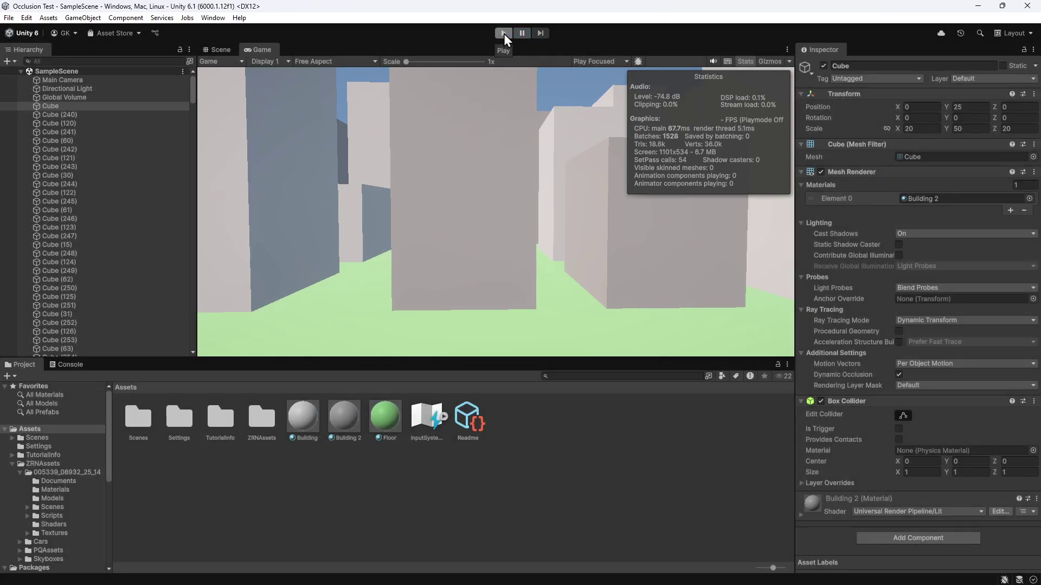
Step: Select all the Cube buildings and the Plane and mark them Static, with both Occluder Static and Occludee Static included
click(221, 50)
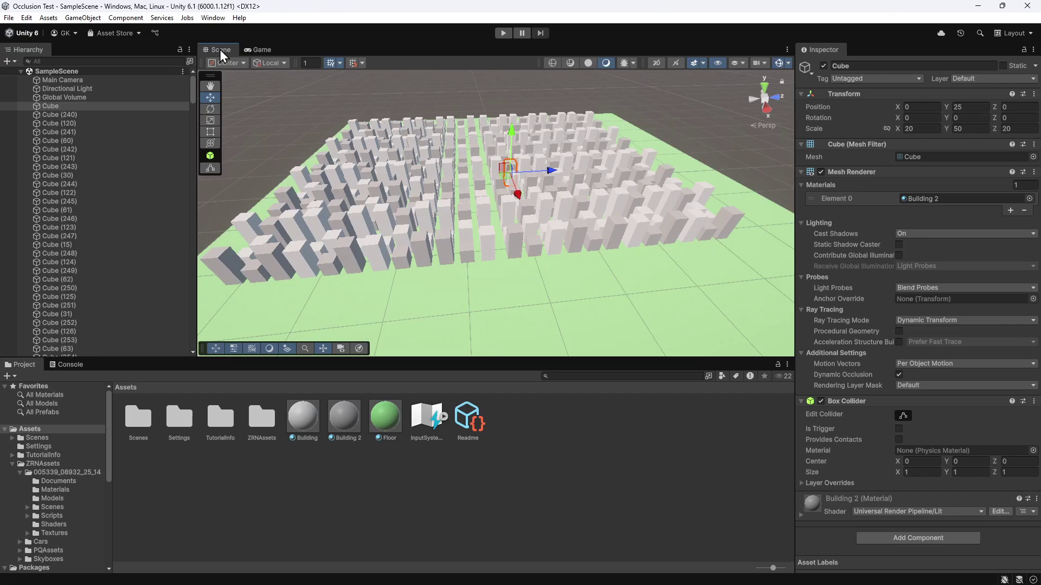
click(69, 107)
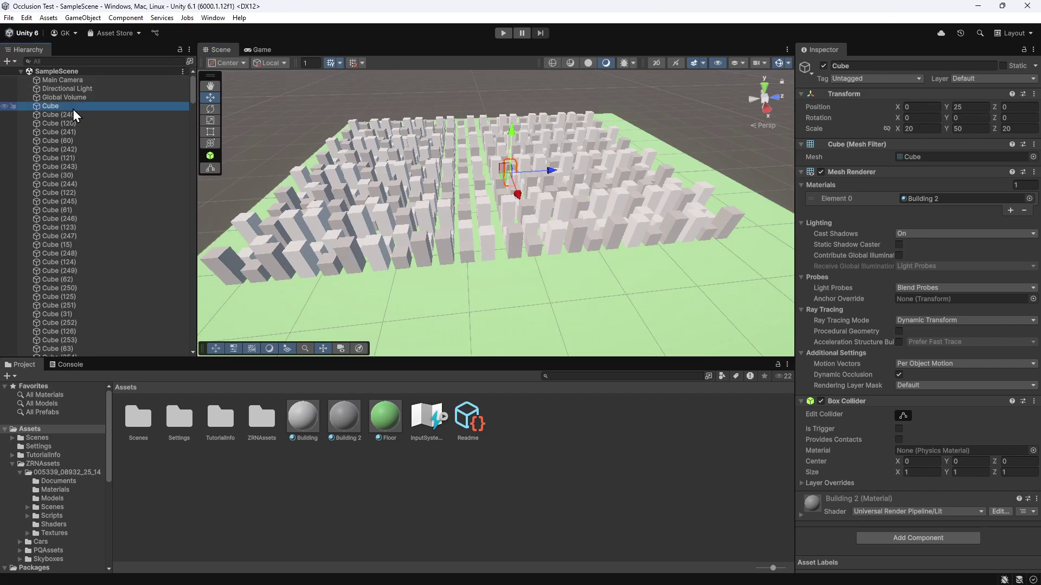
scroll(73, 109, down, 20)
shift+click(73, 109)
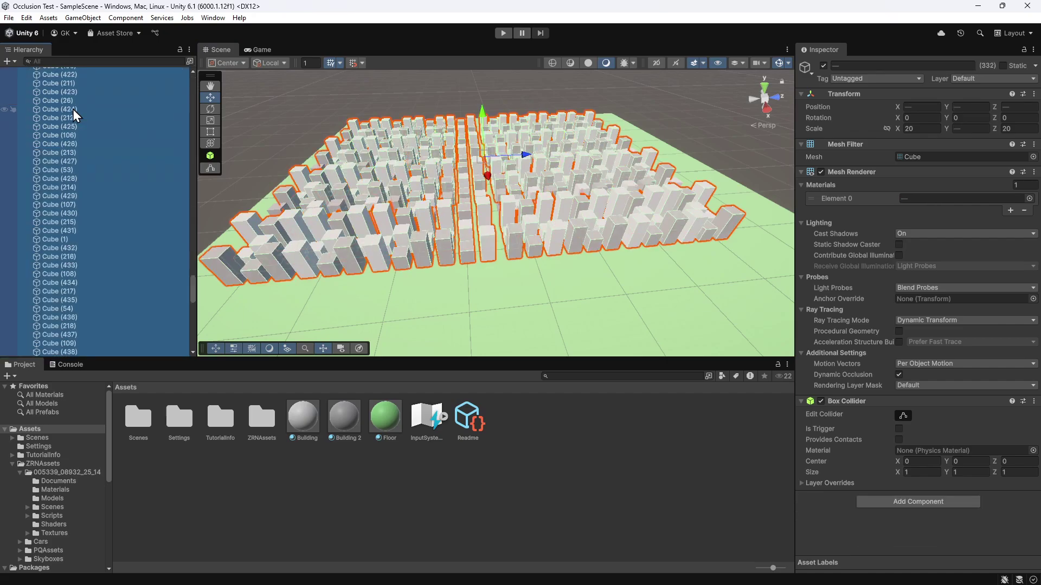
scroll(73, 109, down, 10)
key(ctrl+a)
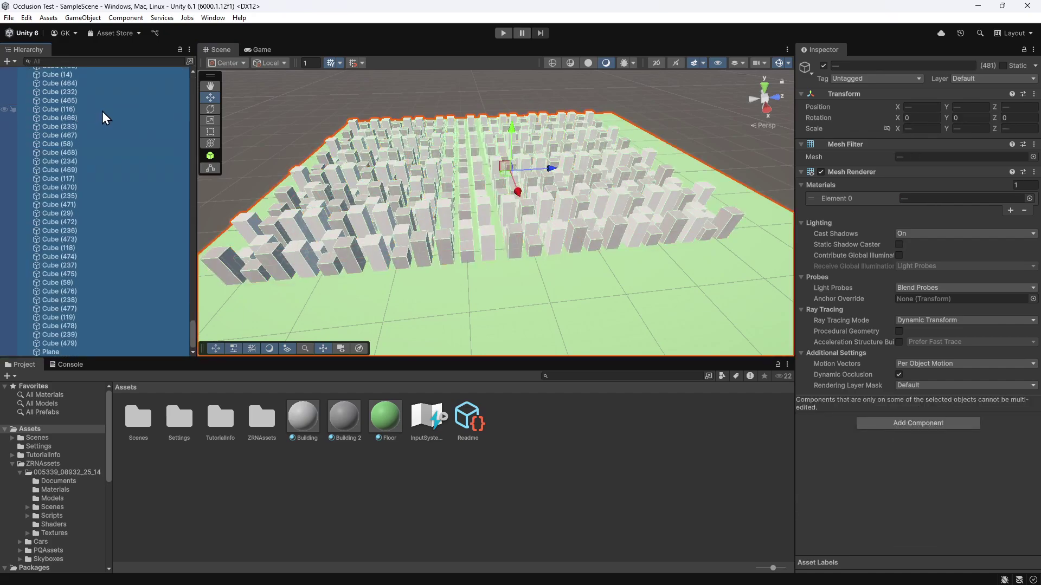
click(1003, 65)
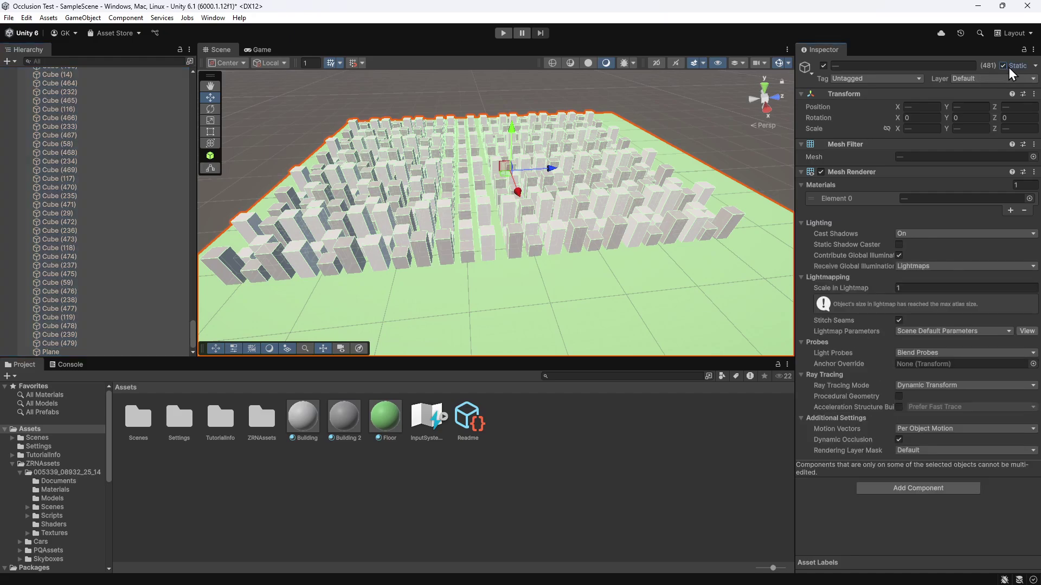
click(1034, 66)
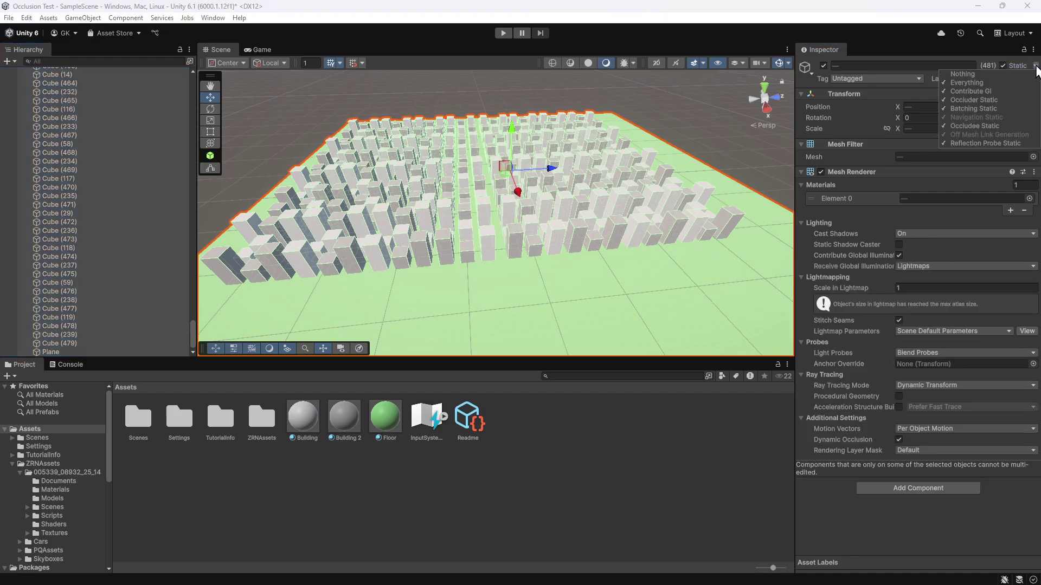
click(996, 125)
click(1024, 70)
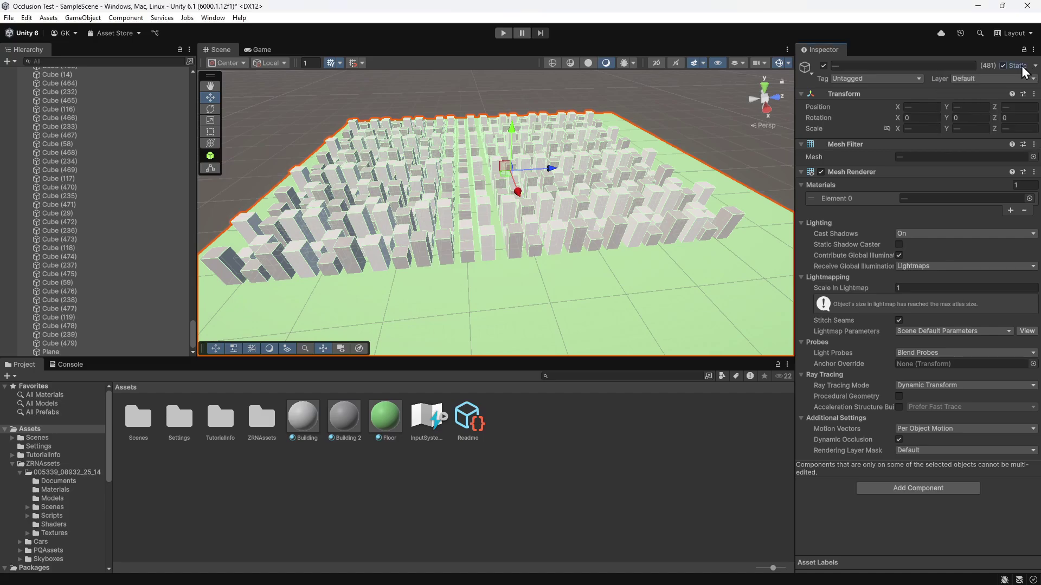
Step: Open the Occlusion Culling settings and bake the scene's occlusion data with the default bake parameters
click(220, 21)
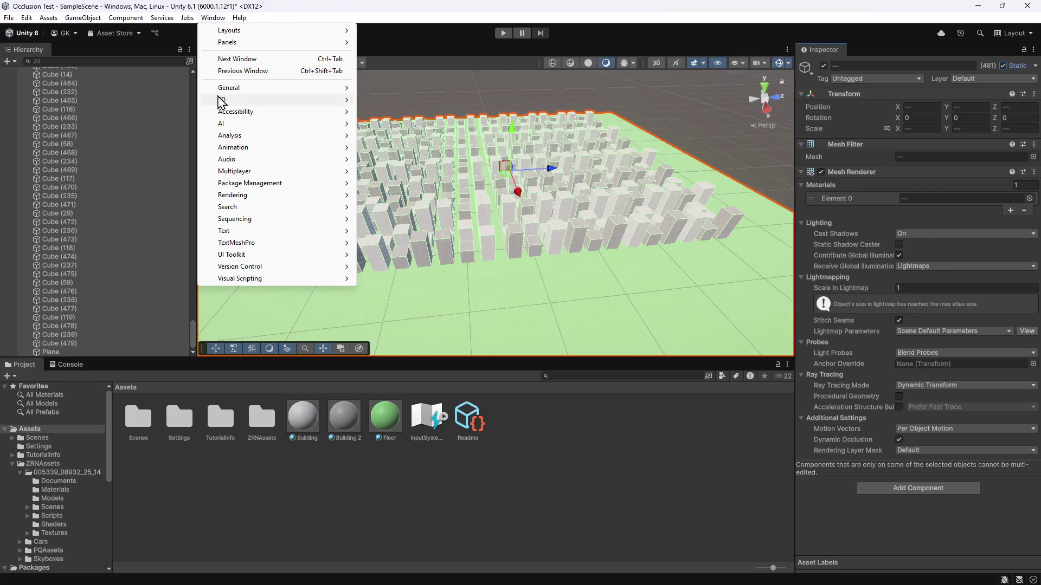
mouse_move(236, 201)
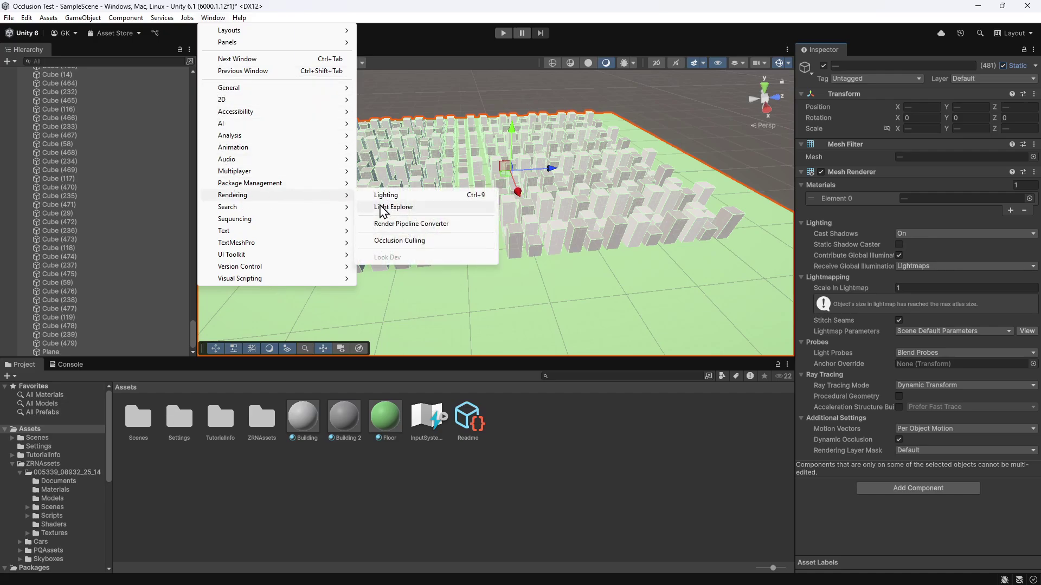
click(400, 240)
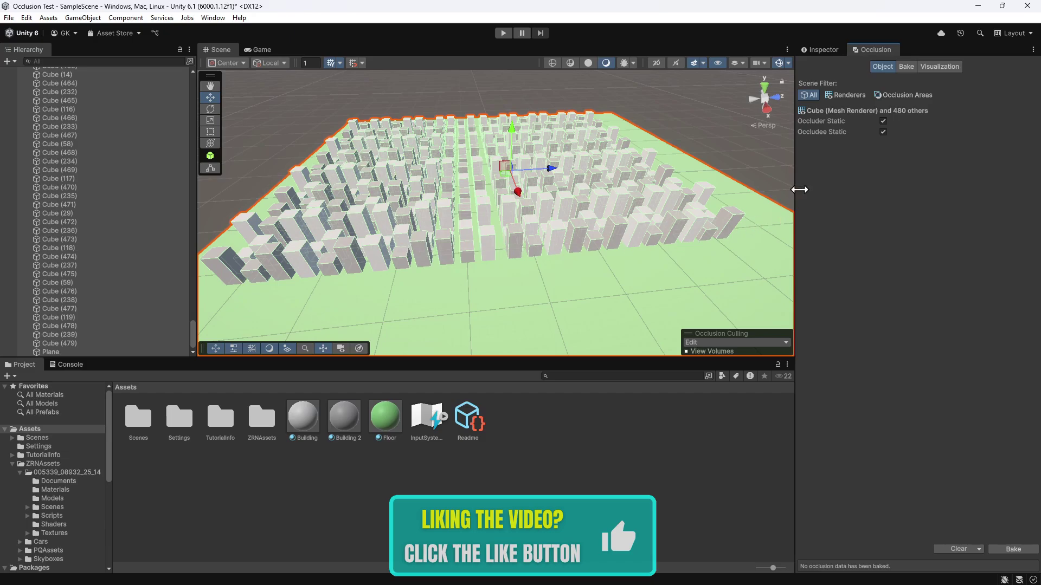
click(907, 67)
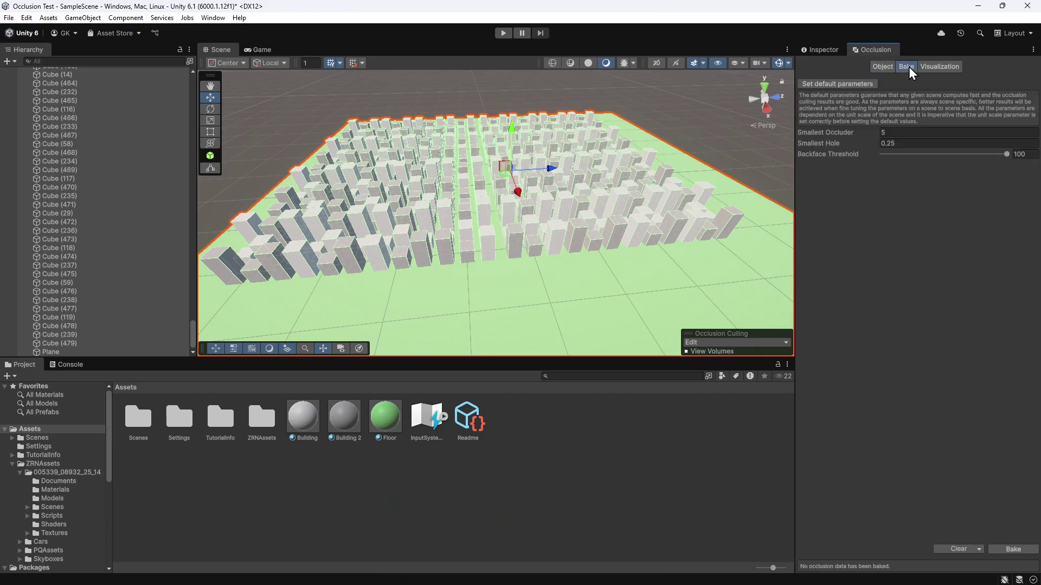
click(1010, 550)
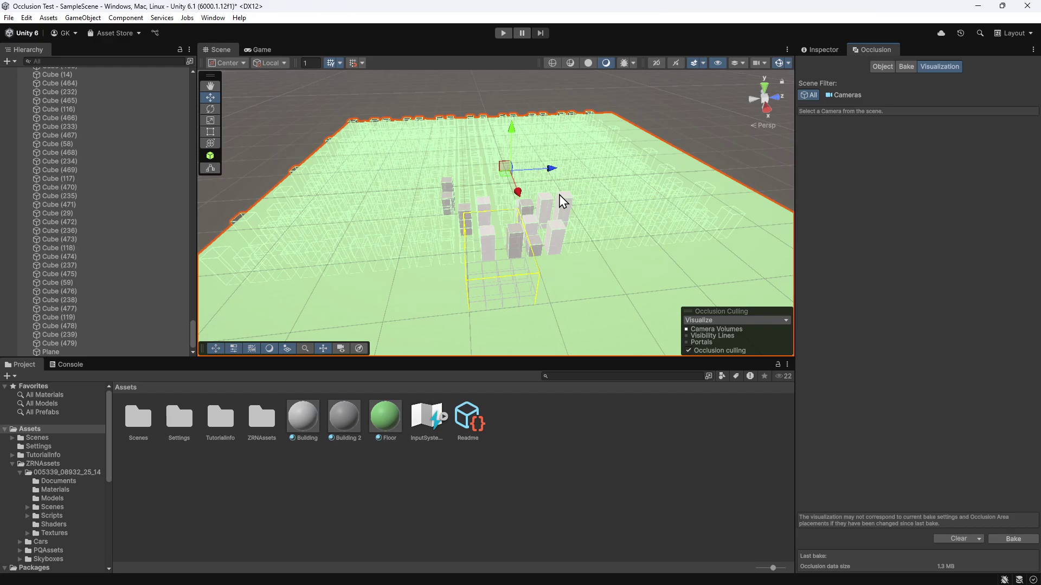
Step: Select the Main Camera and rotate it around its vertical axis to preview which buildings are culled in the occlusion visualization
key(ctrl+a)
drag(190, 342, 188, 83)
click(60, 83)
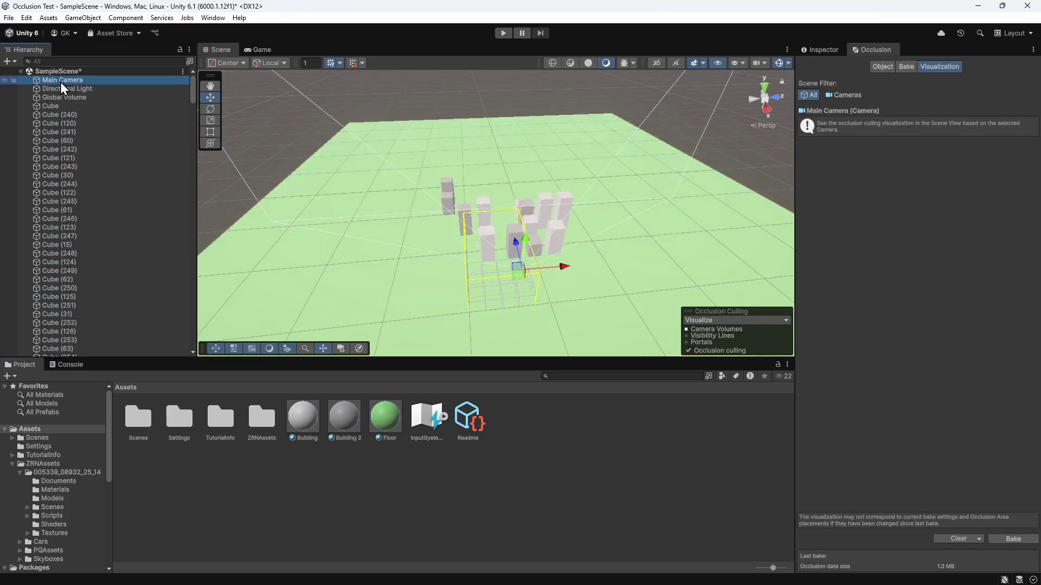
click(210, 109)
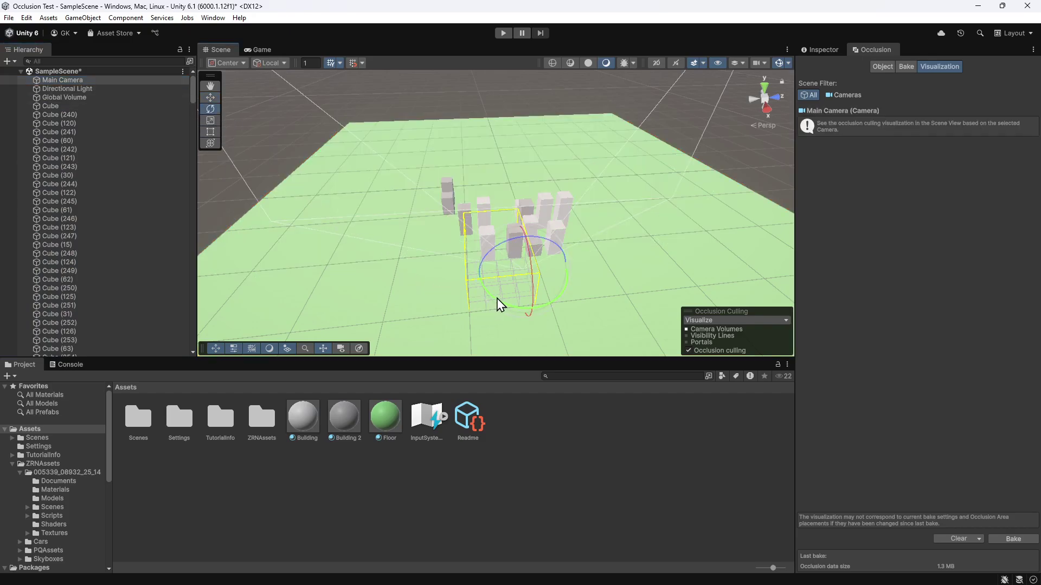
drag(499, 305, 530, 306)
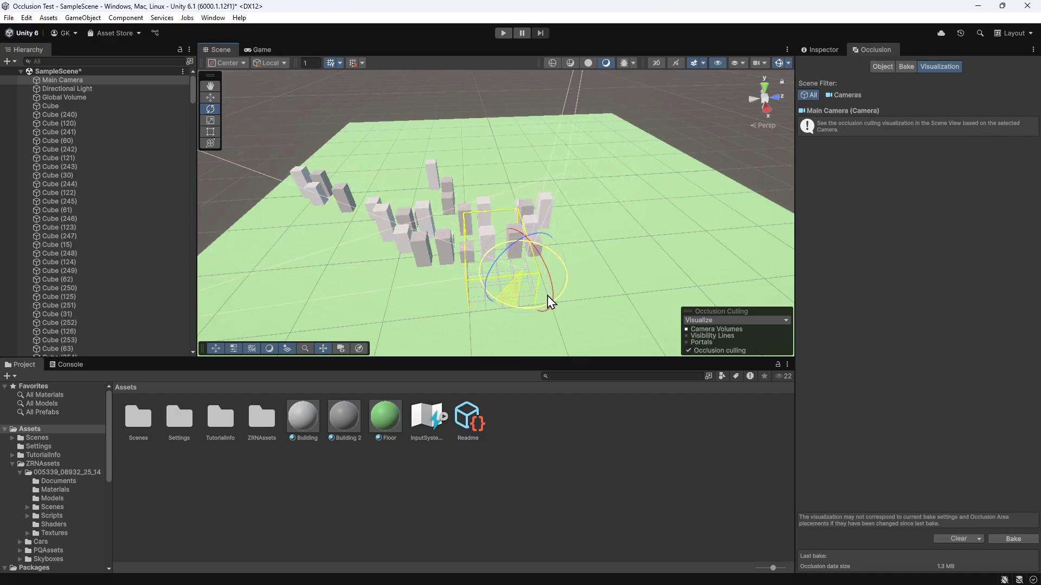
drag(549, 302, 591, 290)
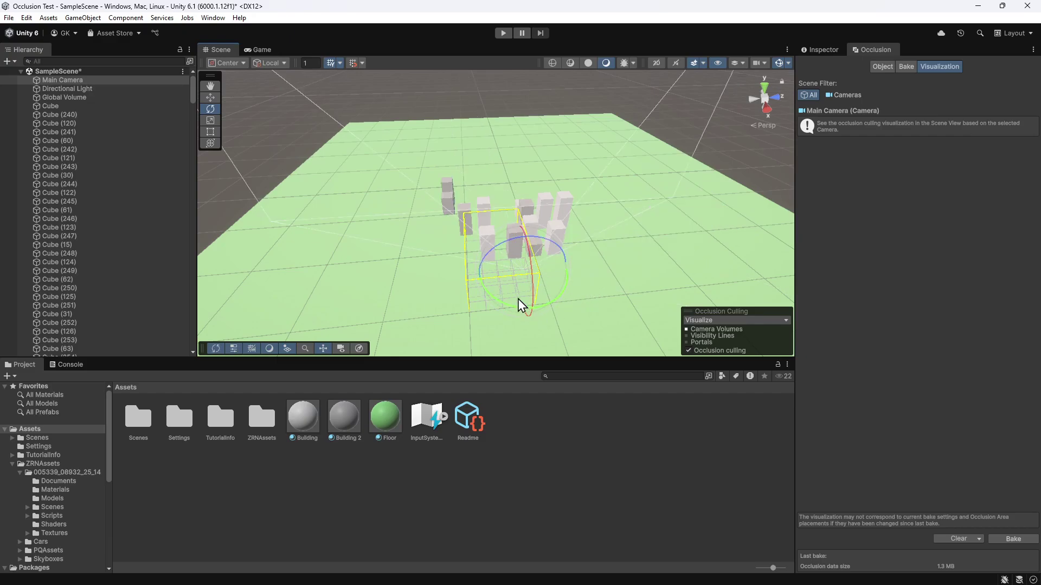
Step: Run the scene in the game view and pause it to compare the rendering statistics with baked occlusion culling
click(263, 50)
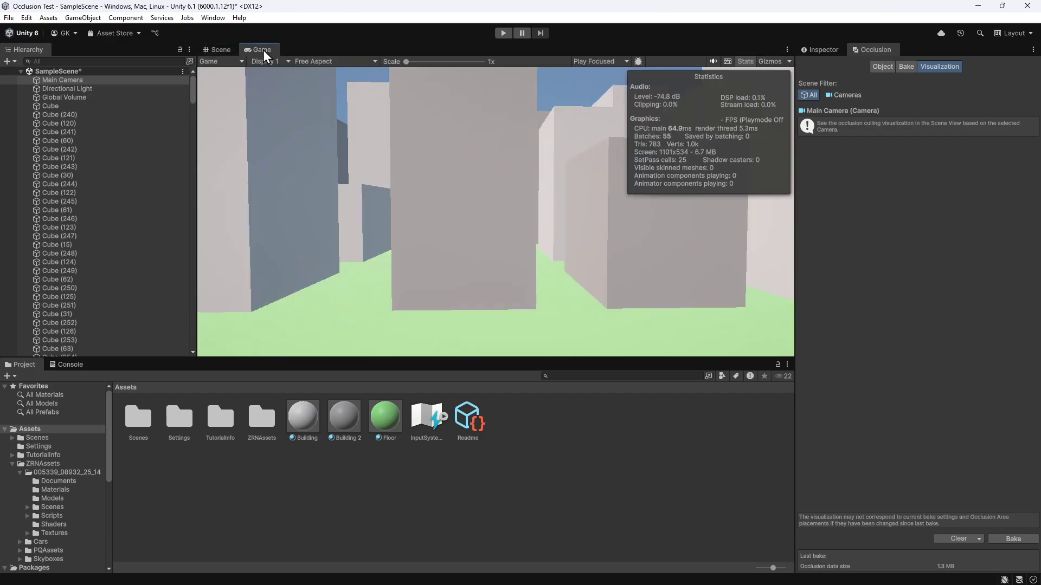
click(500, 34)
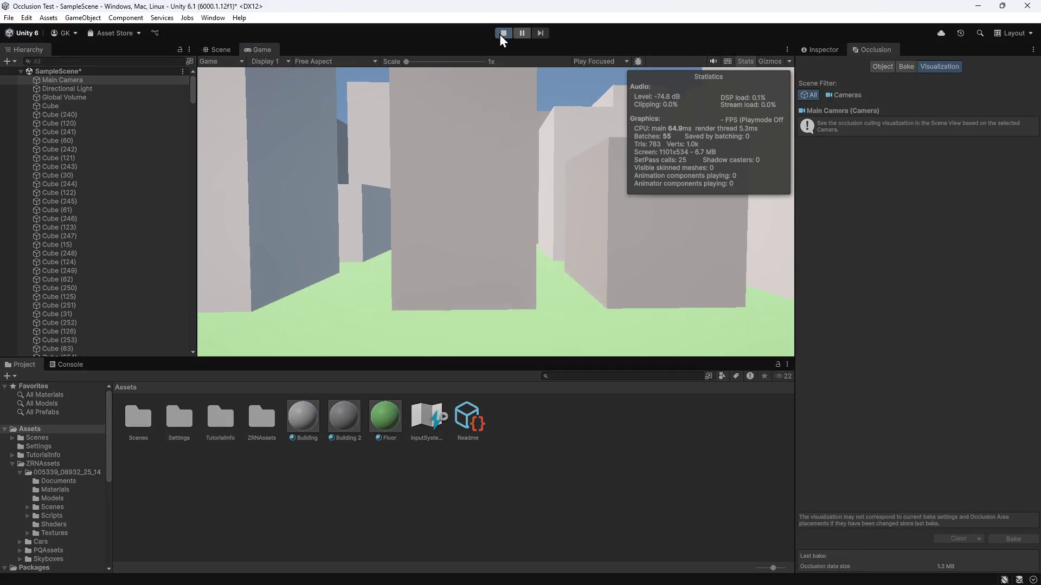
click(522, 34)
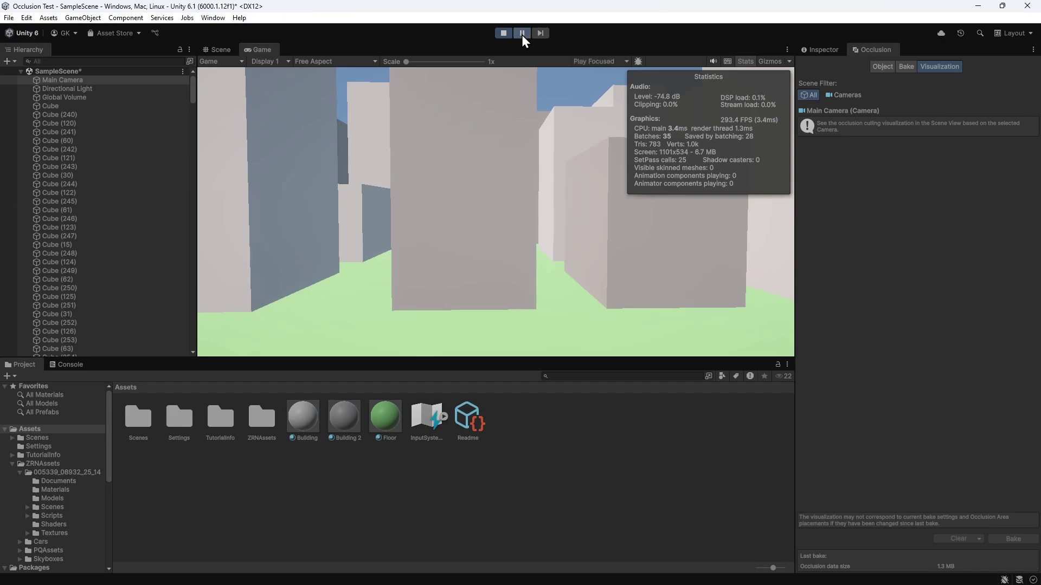